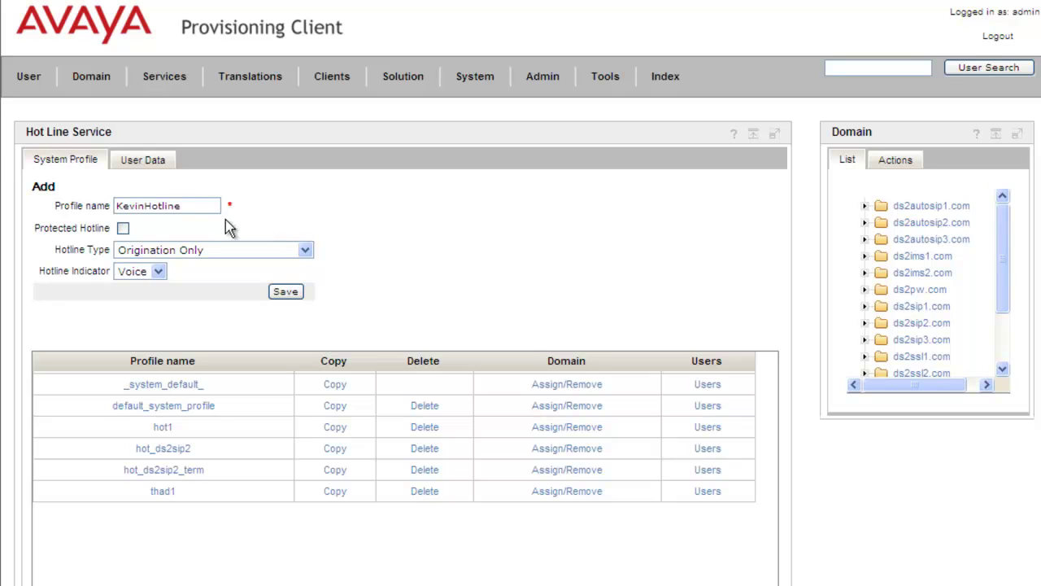
Step: Save KevinHotline as a protected hotline with Origination Only type and Voice indicator
click(122, 229)
click(307, 254)
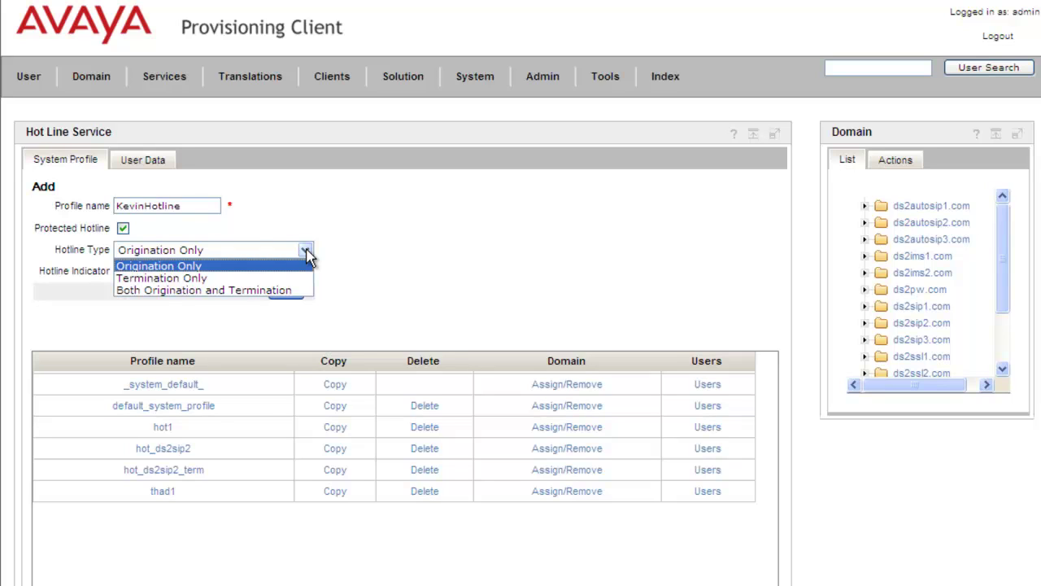
click(306, 254)
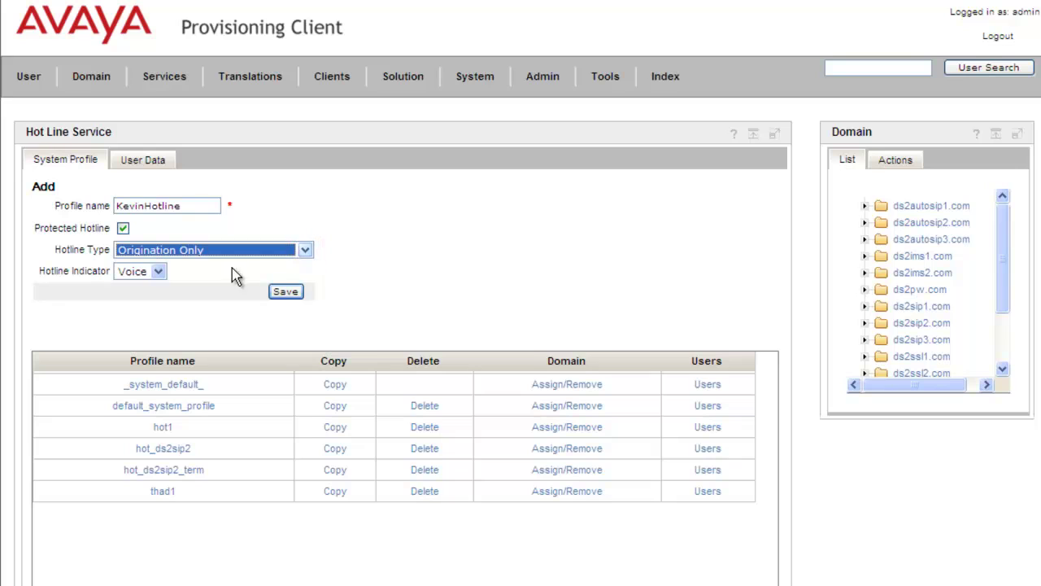
click(158, 270)
click(160, 274)
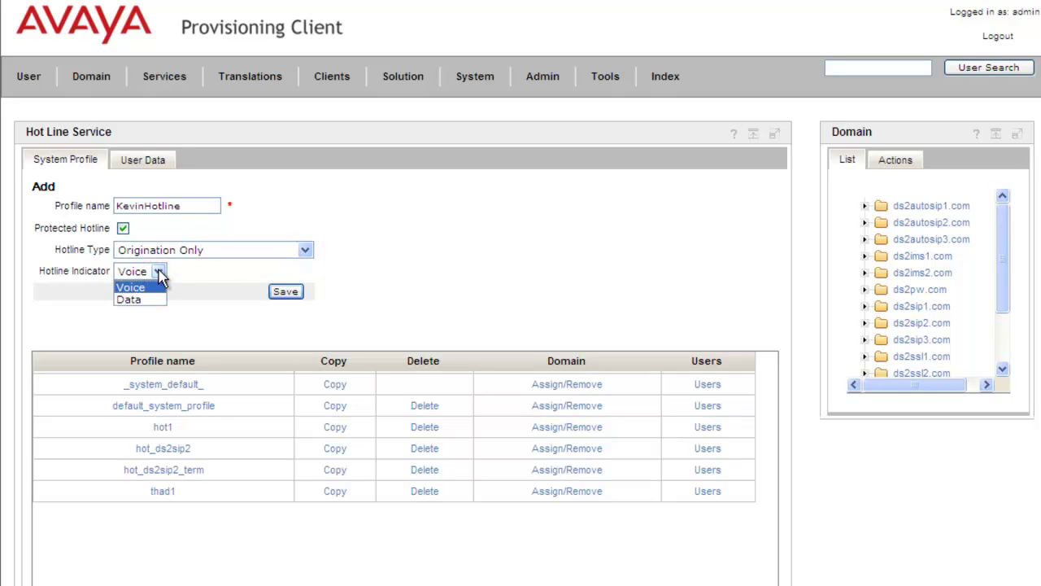
click(159, 275)
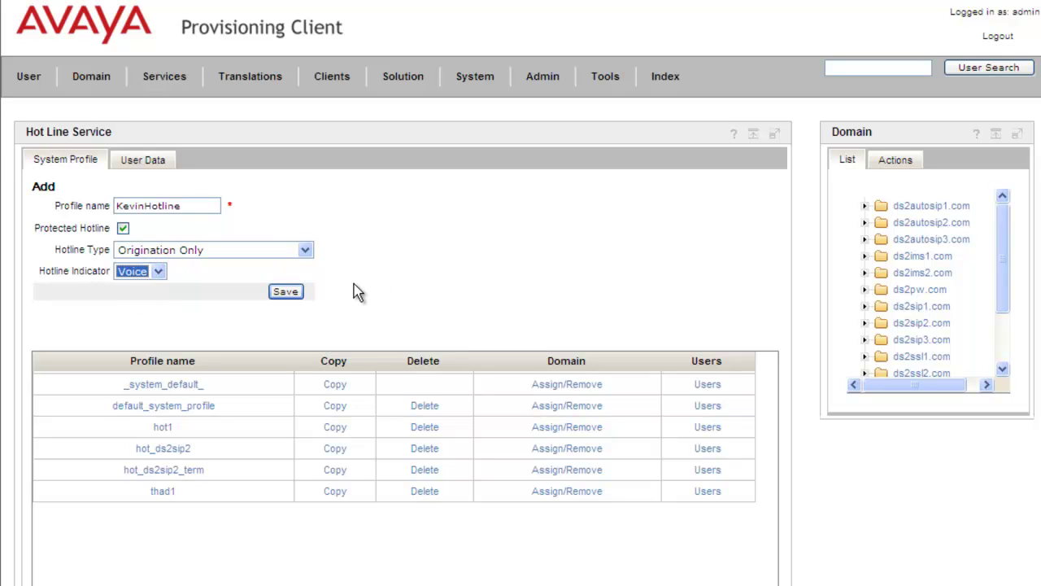
click(285, 292)
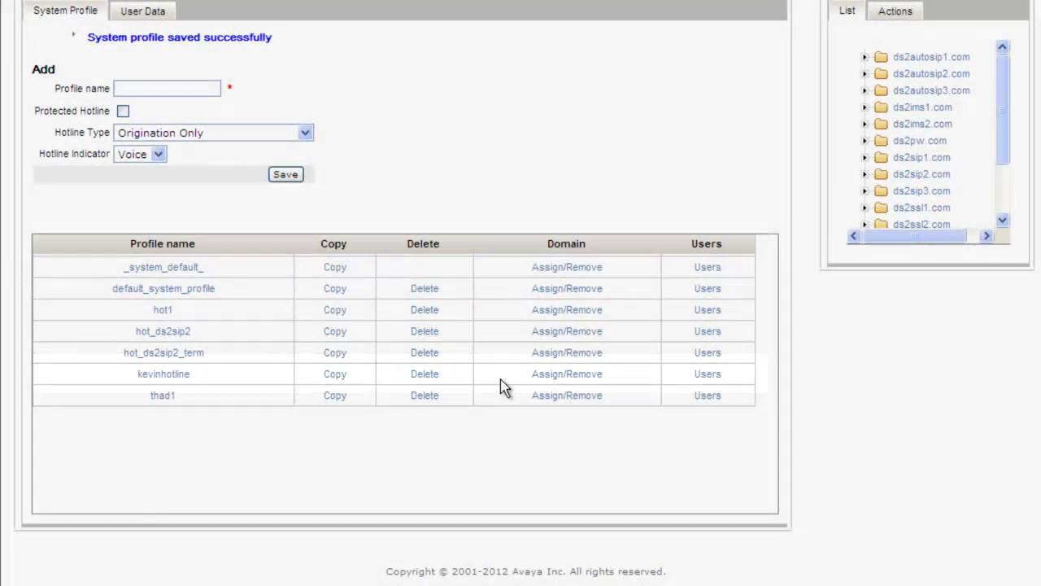
Step: Copy ds2autosip1.com into kevinhotline's selected domains and save the domain list
click(557, 379)
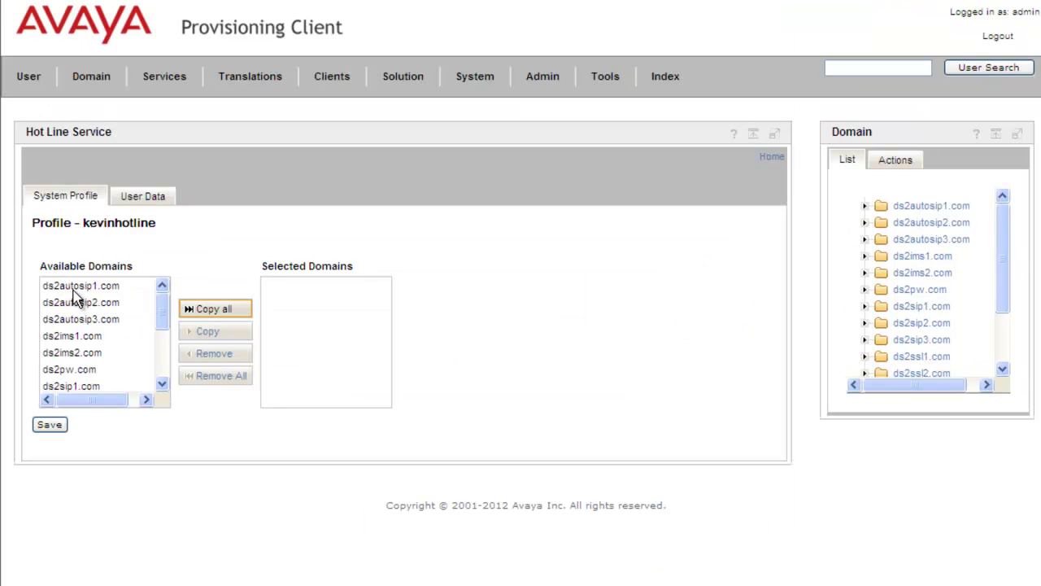
click(72, 286)
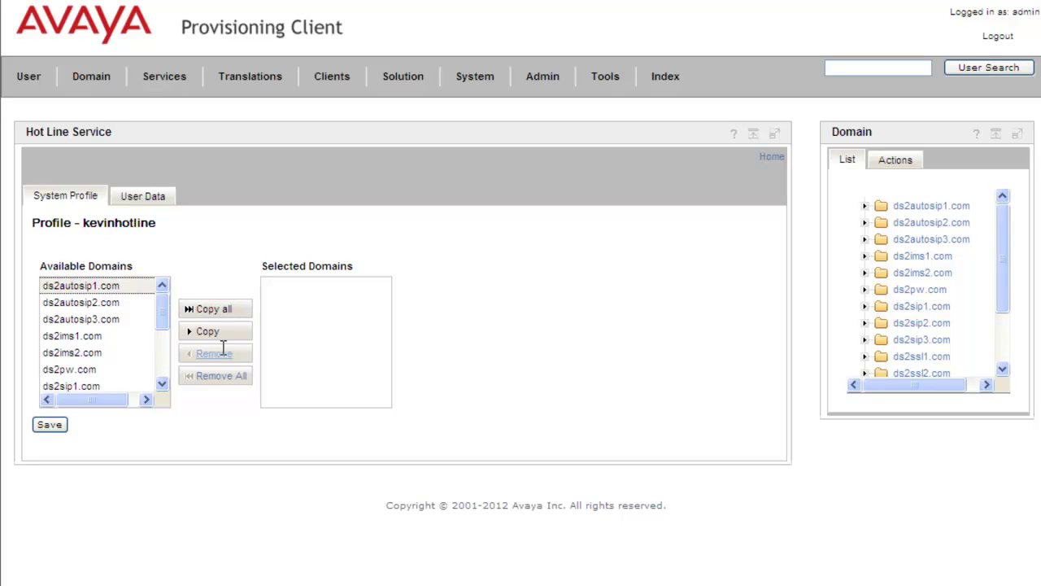
click(221, 336)
click(222, 343)
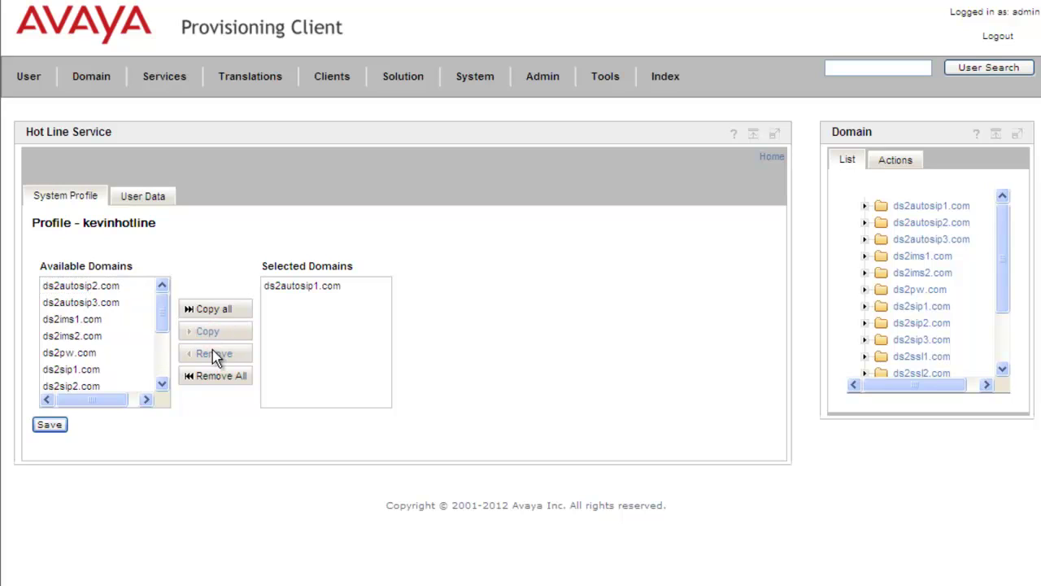
click(47, 428)
click(46, 427)
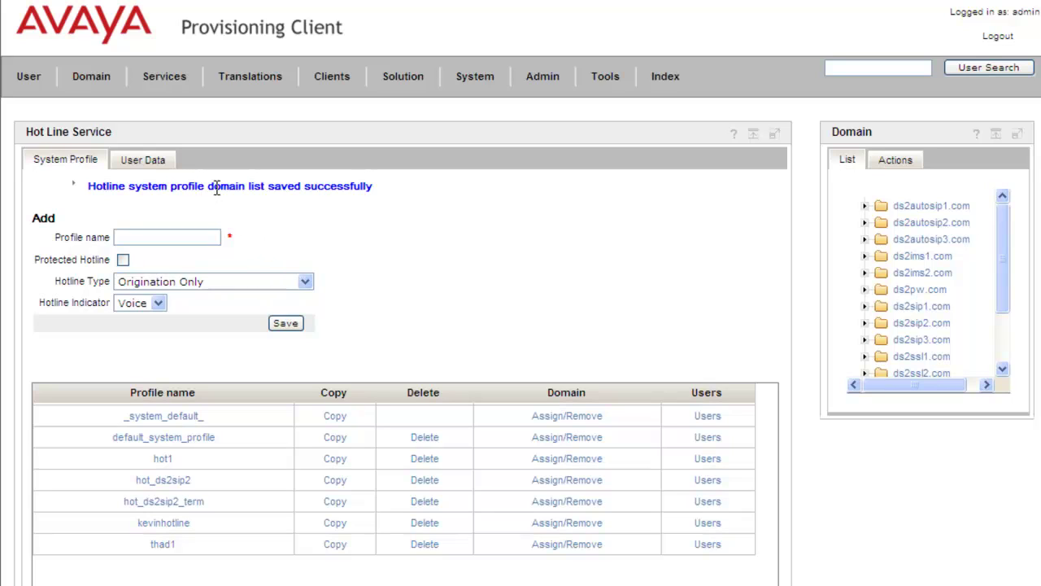
Step: Search the users of ds2autosip1.com and open the first listed user's details
click(28, 77)
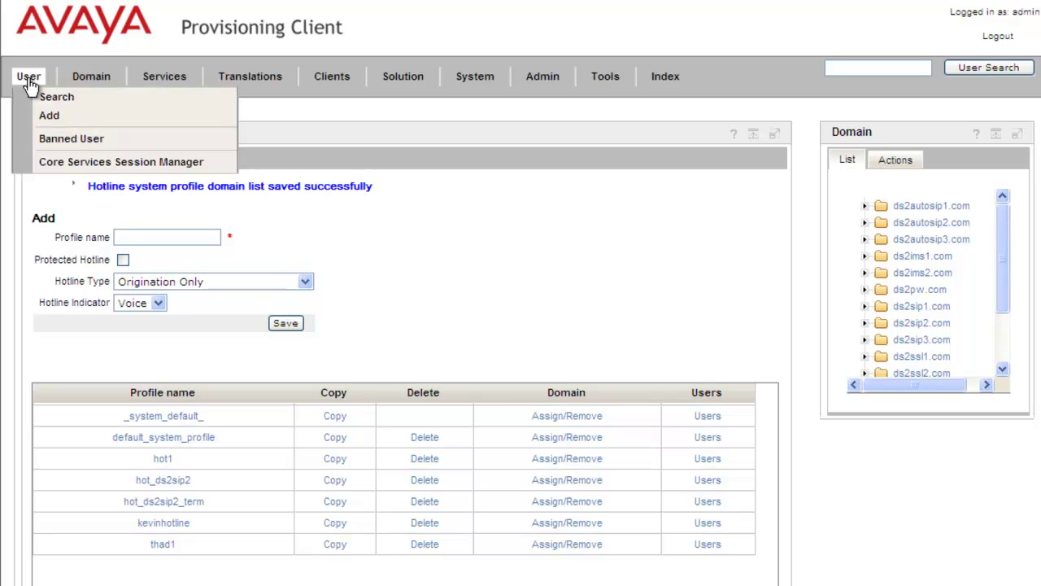
click(48, 98)
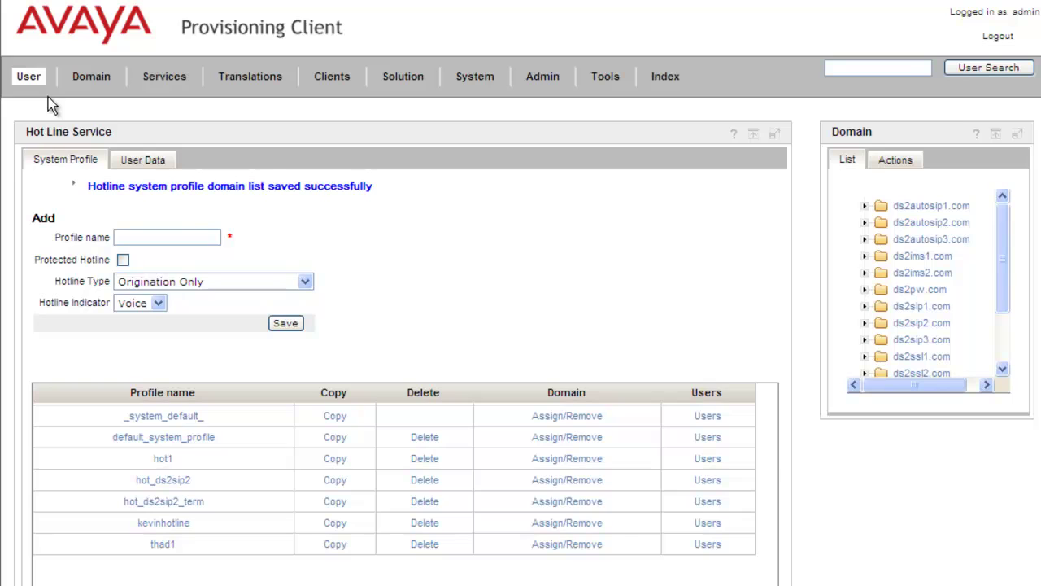
click(200, 260)
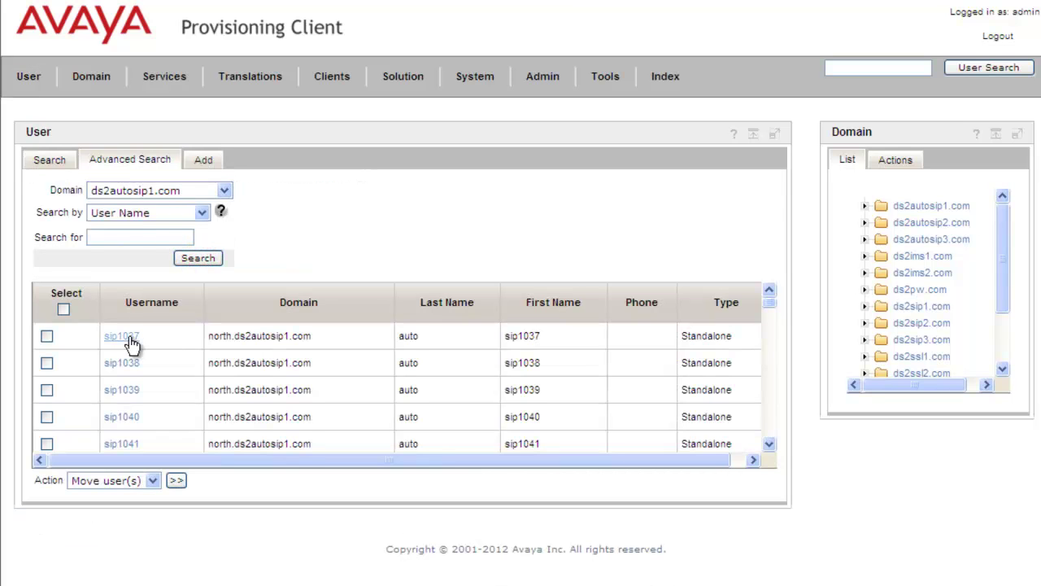
click(123, 337)
click(197, 208)
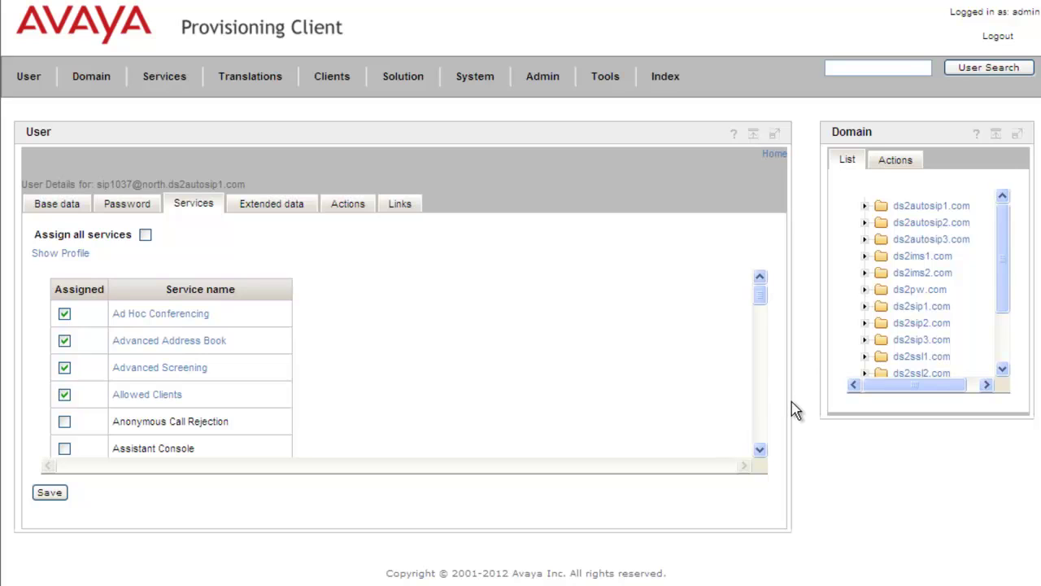
Step: Tick the Hot Line service for this user and save the service assignments
click(758, 398)
click(758, 399)
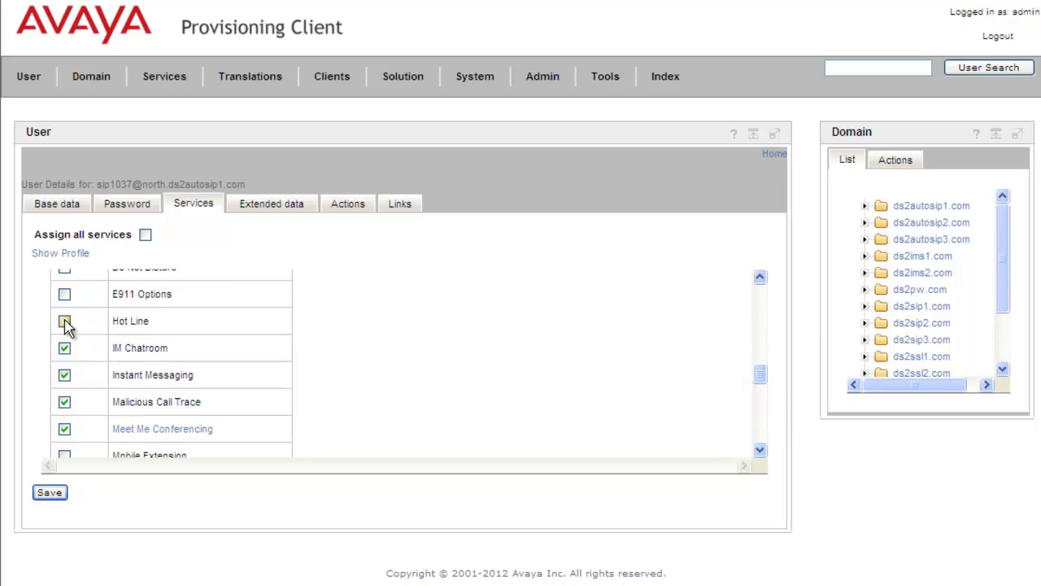
click(64, 322)
click(50, 493)
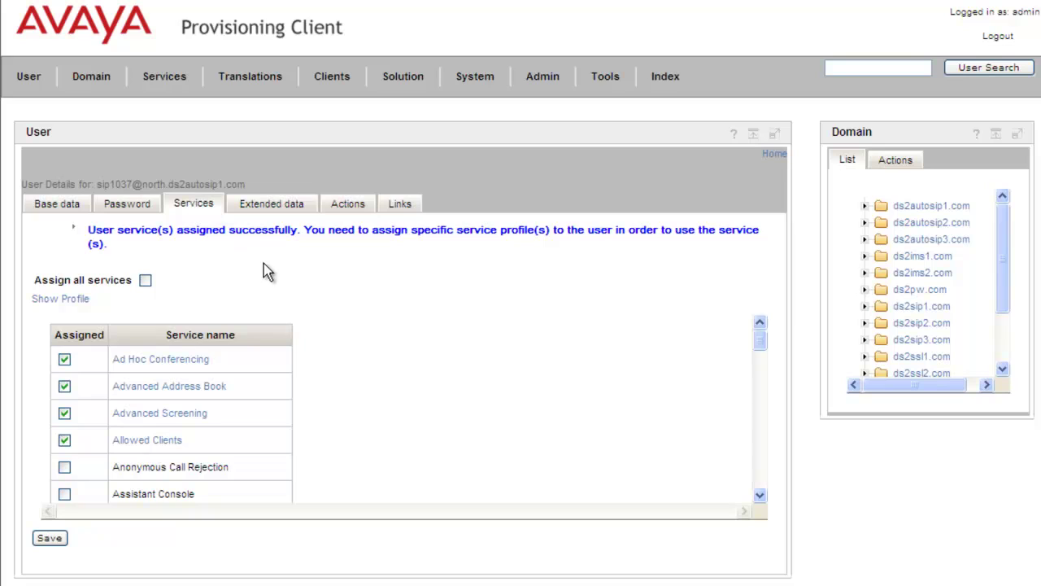
Step: Bring up the Hot Line service's User Data form, ready to choose a user
click(166, 83)
mouse_move(209, 184)
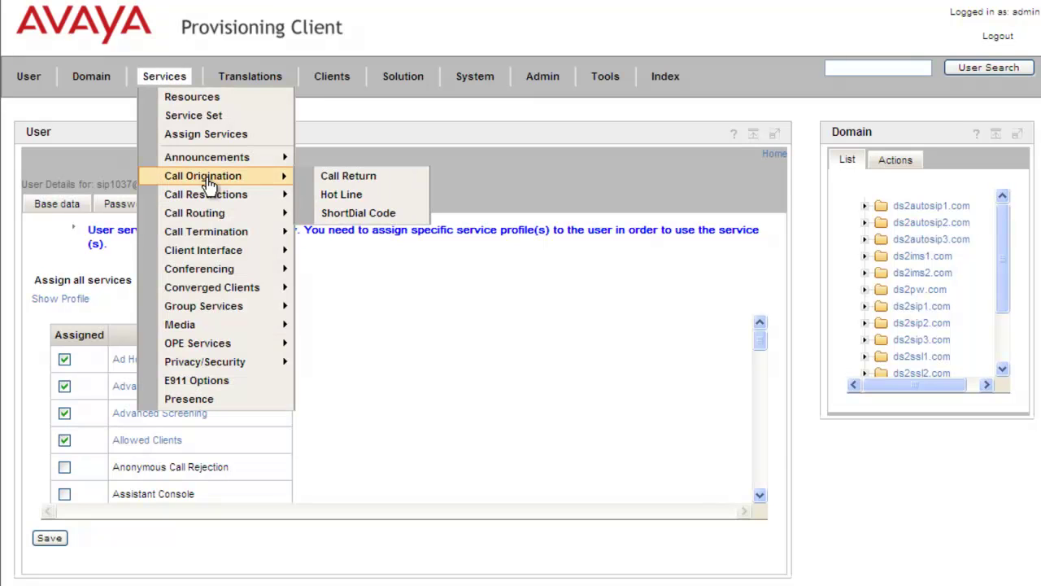
click(357, 199)
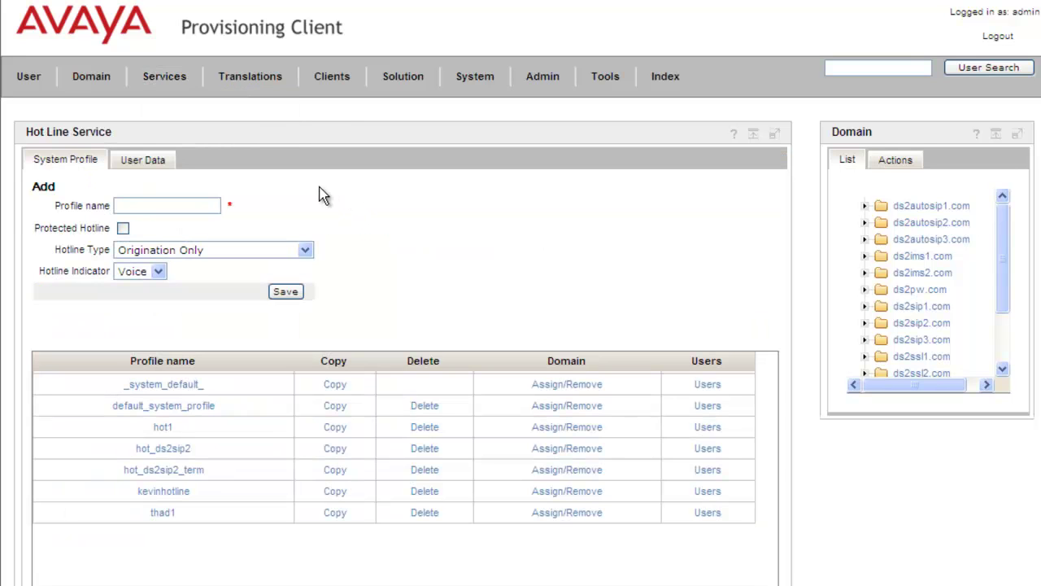
click(155, 161)
click(183, 192)
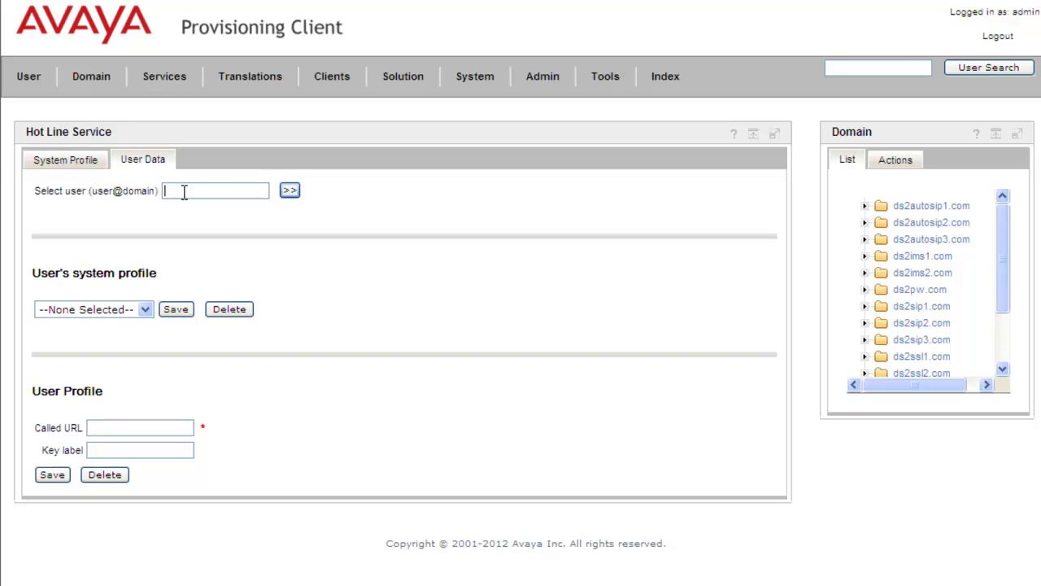
click(289, 192)
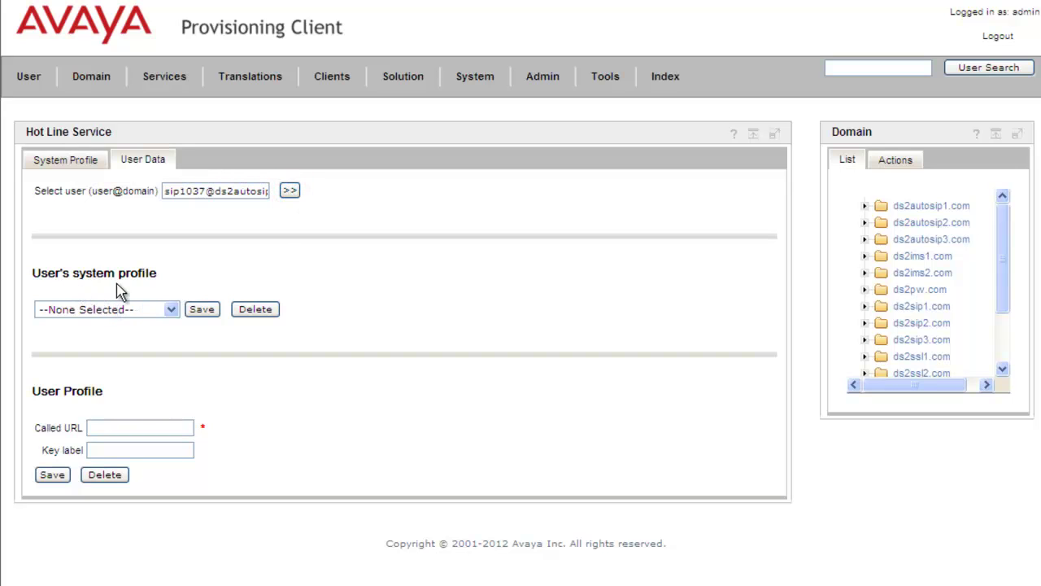
click(172, 310)
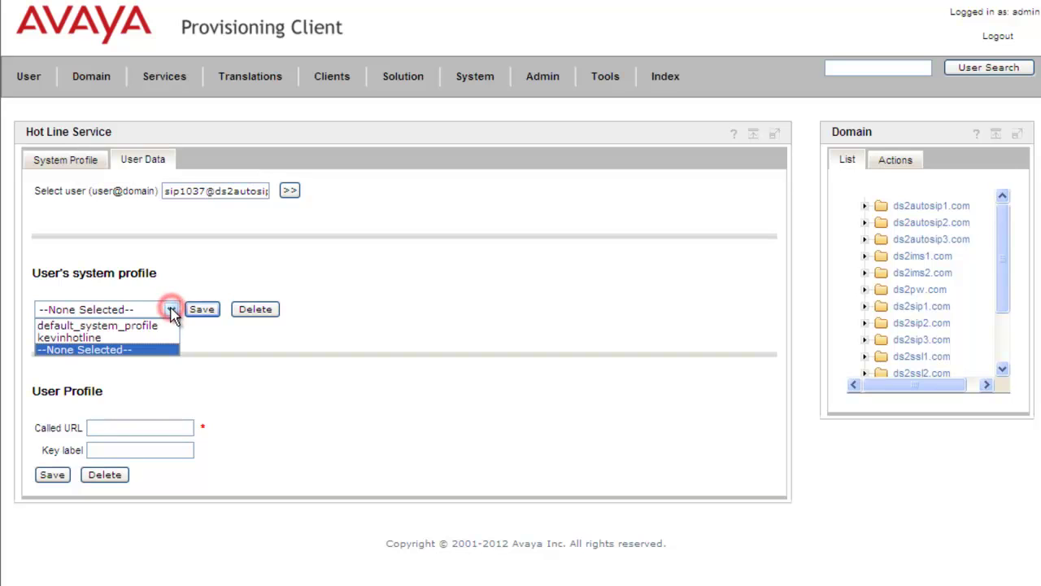
click(118, 339)
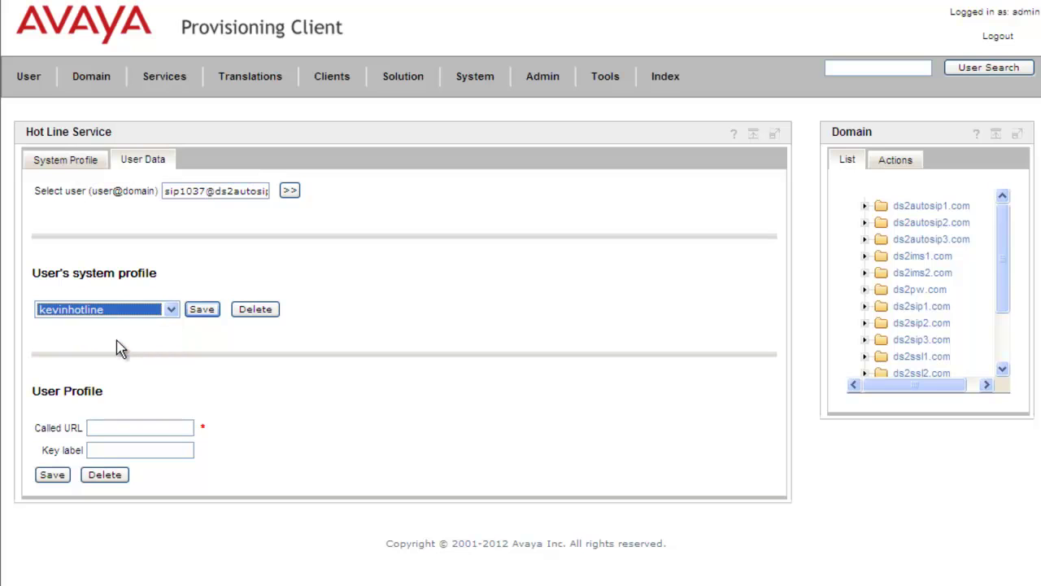
click(206, 311)
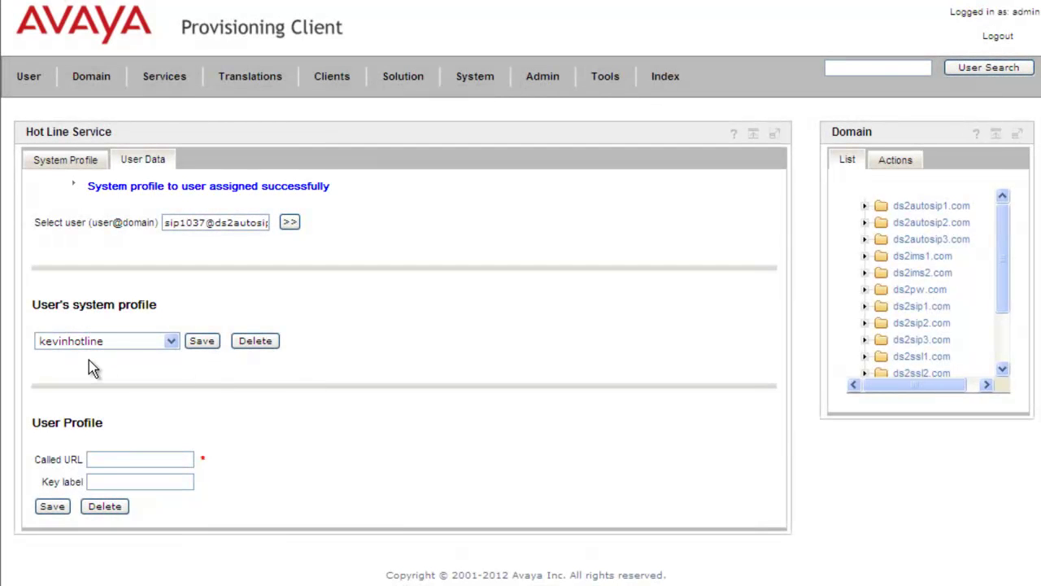
click(130, 459)
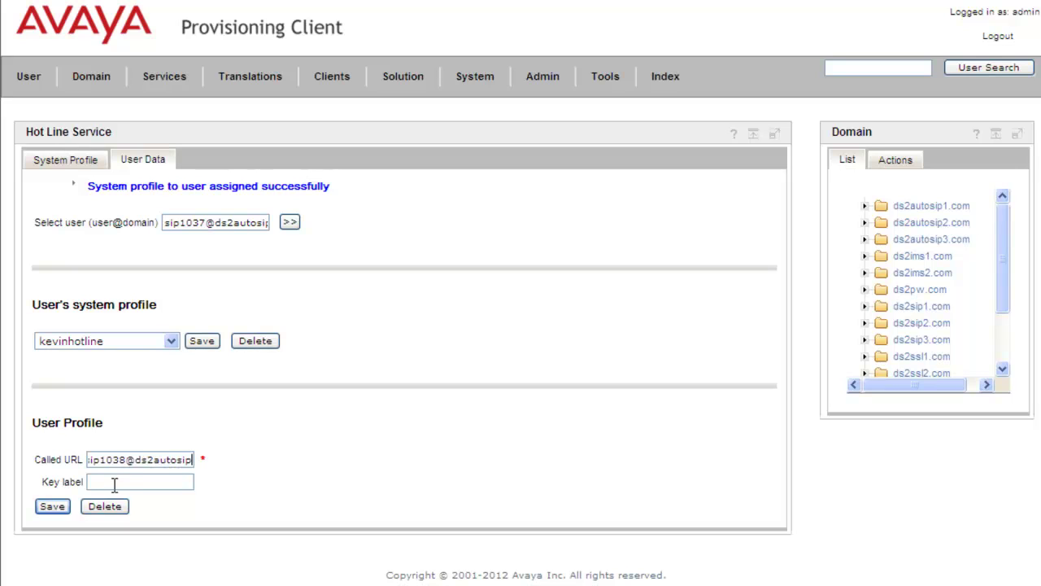
click(115, 480)
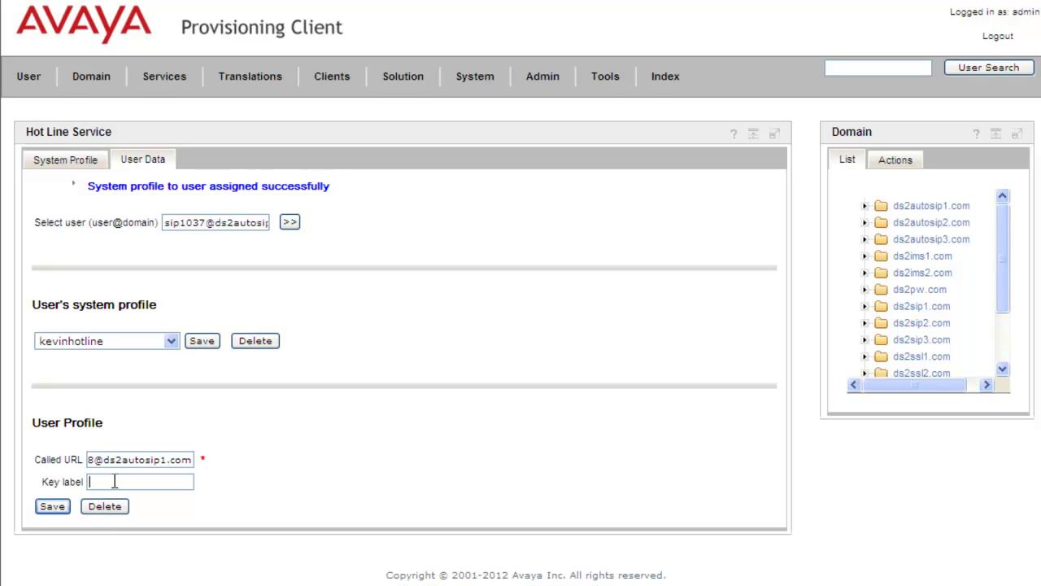
text(Hotline1038)
click(52, 508)
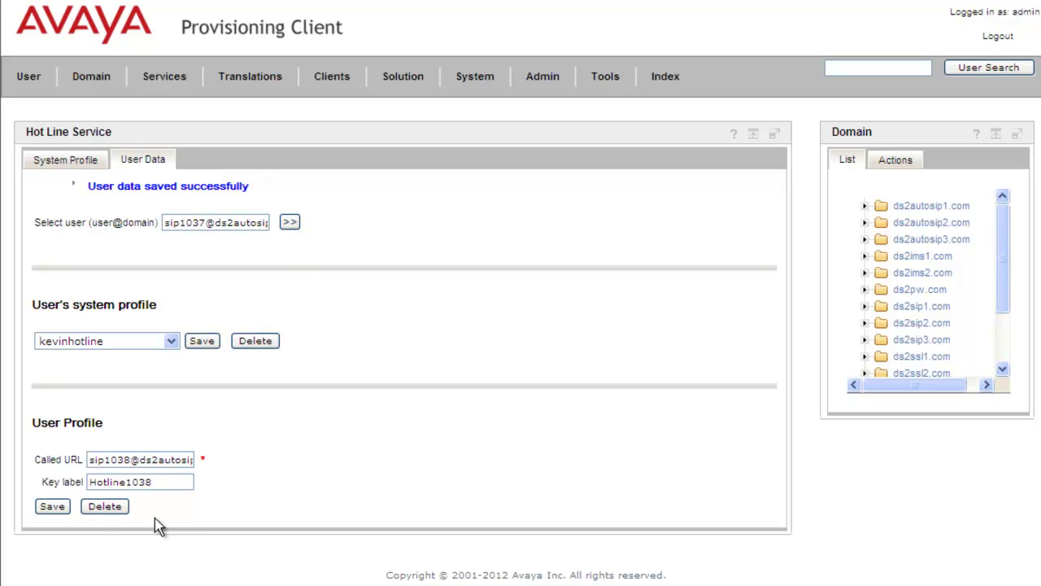
click(105, 506)
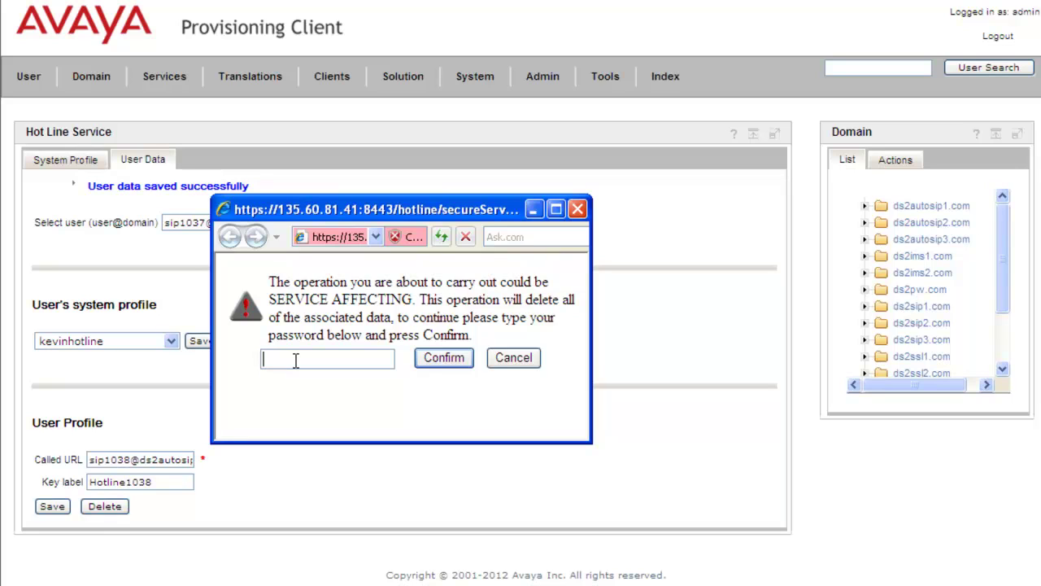
Step: Confirm deleting the user's hotline data with the admin password
text(•••••)
click(439, 358)
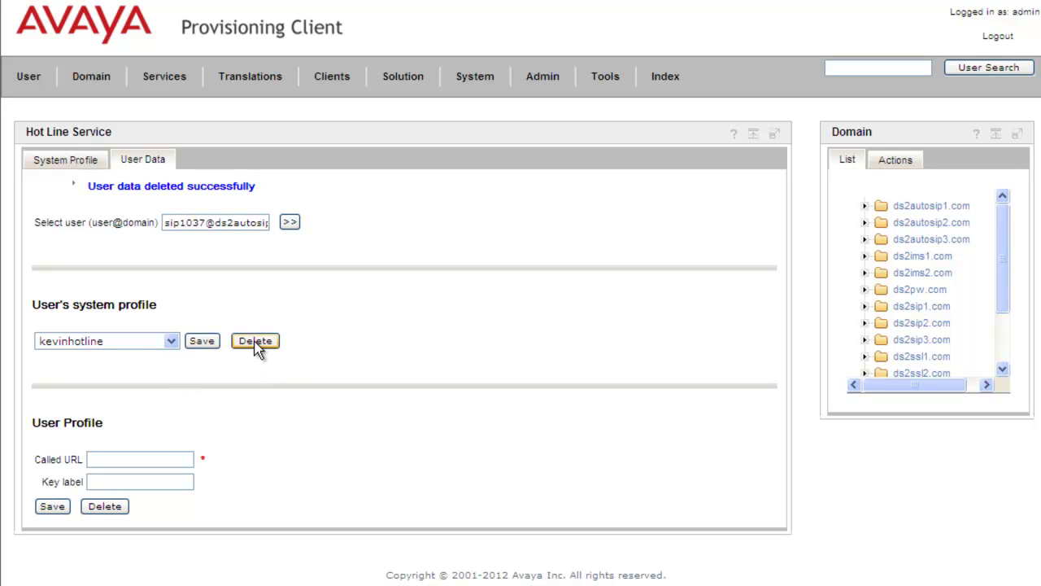
Step: Unassign kevinhotline from the user with password confirmation, then return to the System Profile list
click(256, 342)
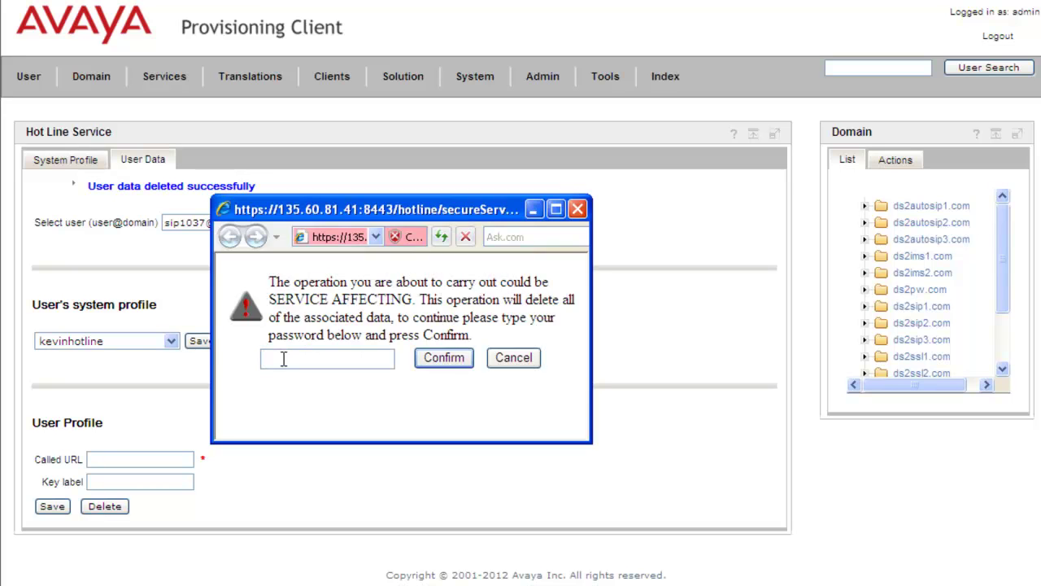
text(*****)
click(446, 360)
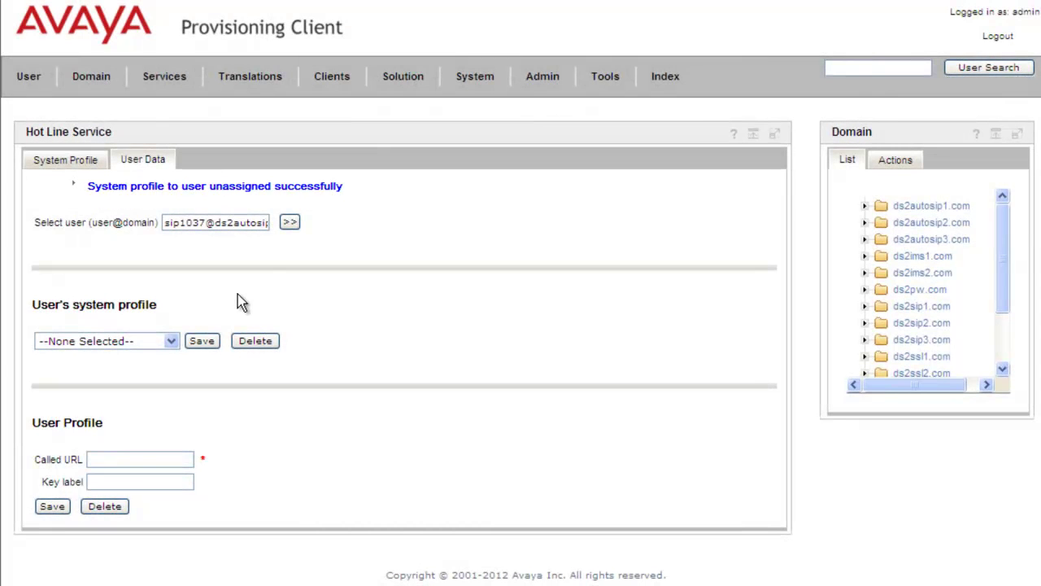
click(68, 160)
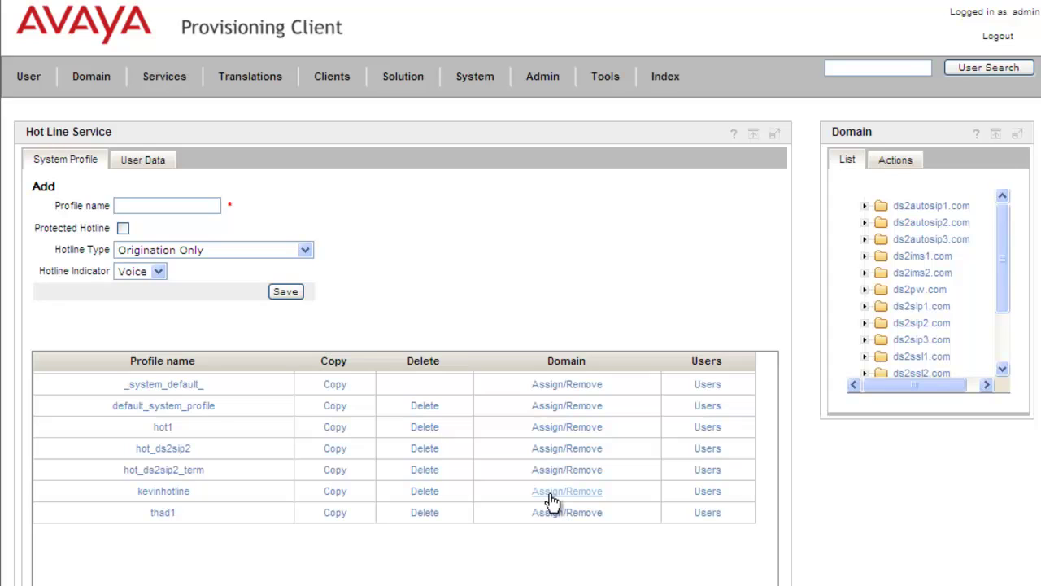
Step: Remove ds2autosip1.com from kevinhotline's selected domains and save the domain list
click(550, 493)
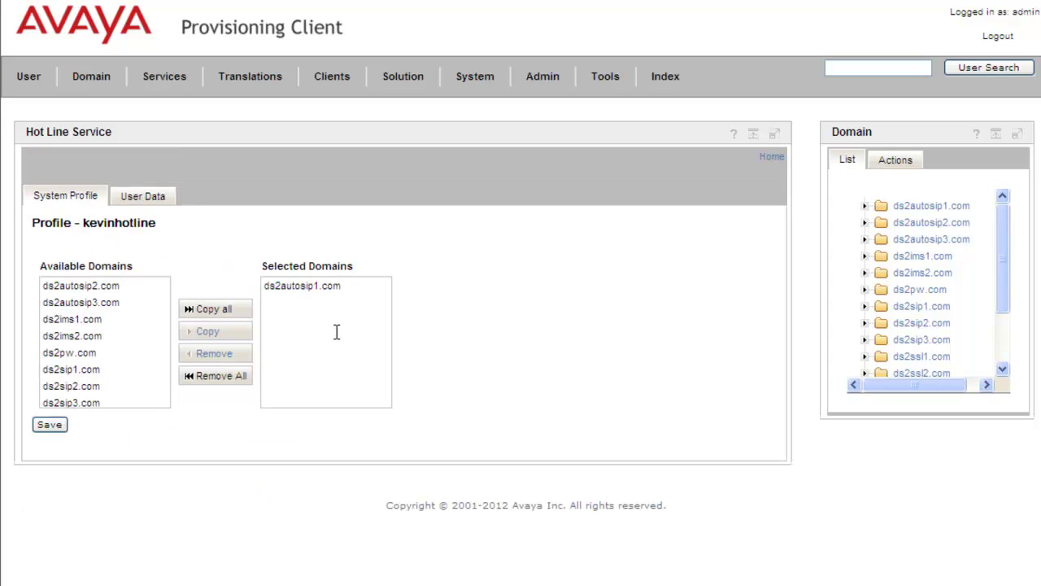
click(297, 290)
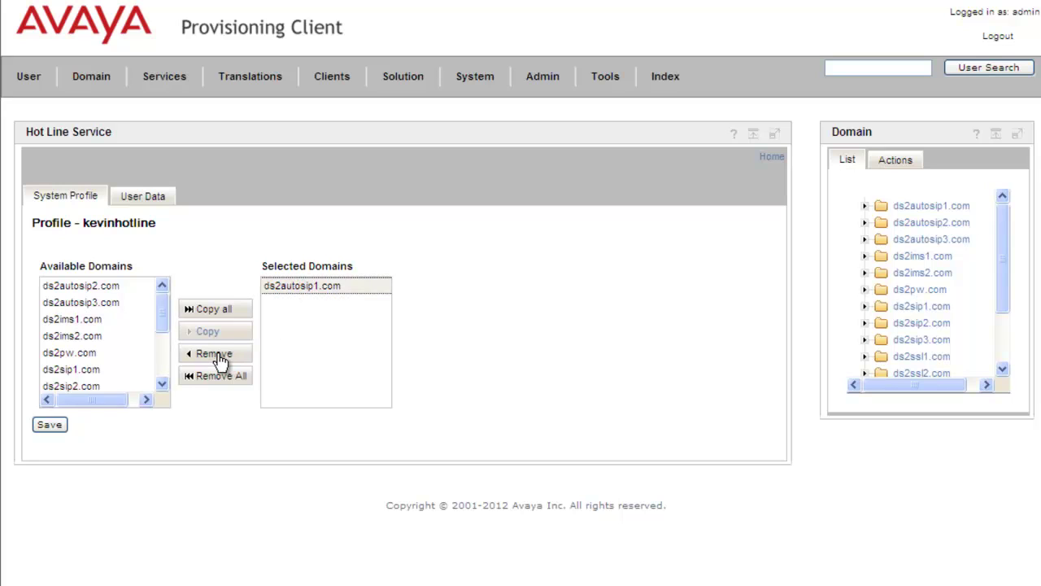
click(217, 358)
click(216, 358)
click(51, 426)
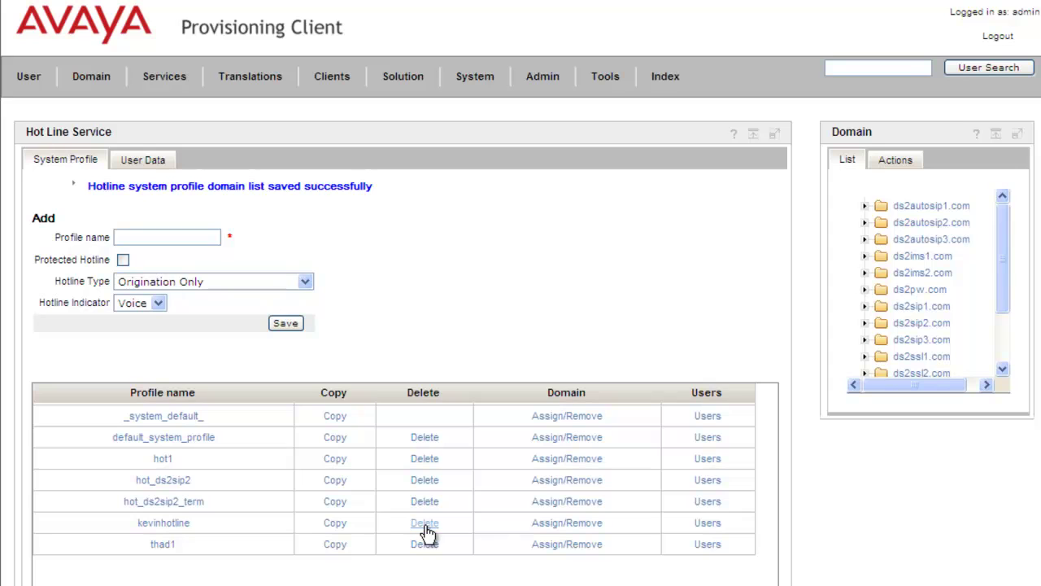
Step: Delete the kevinhotline system profile, confirming with the admin password
click(425, 526)
click(296, 363)
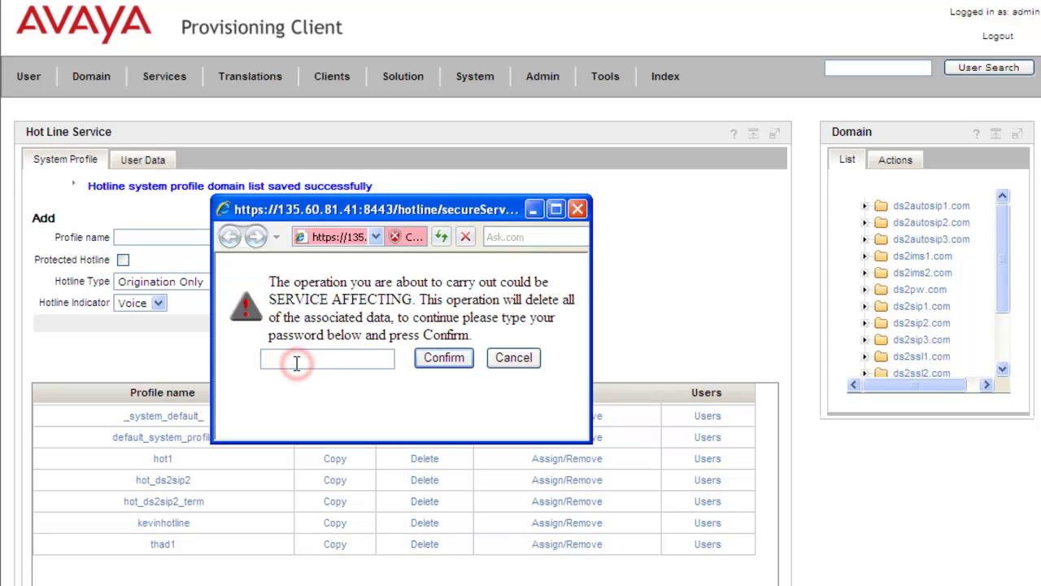
text(•••••)
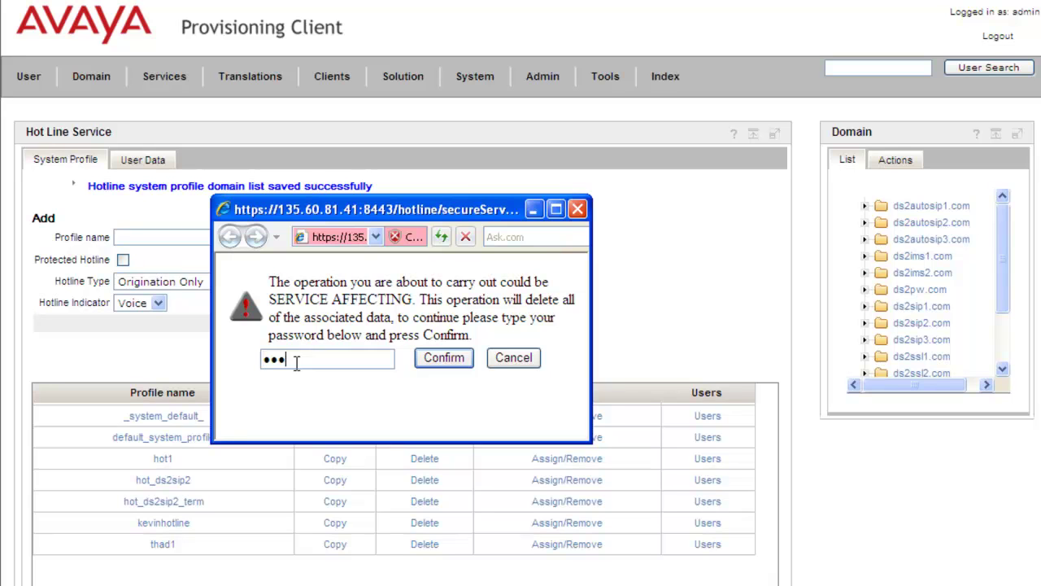
click(432, 357)
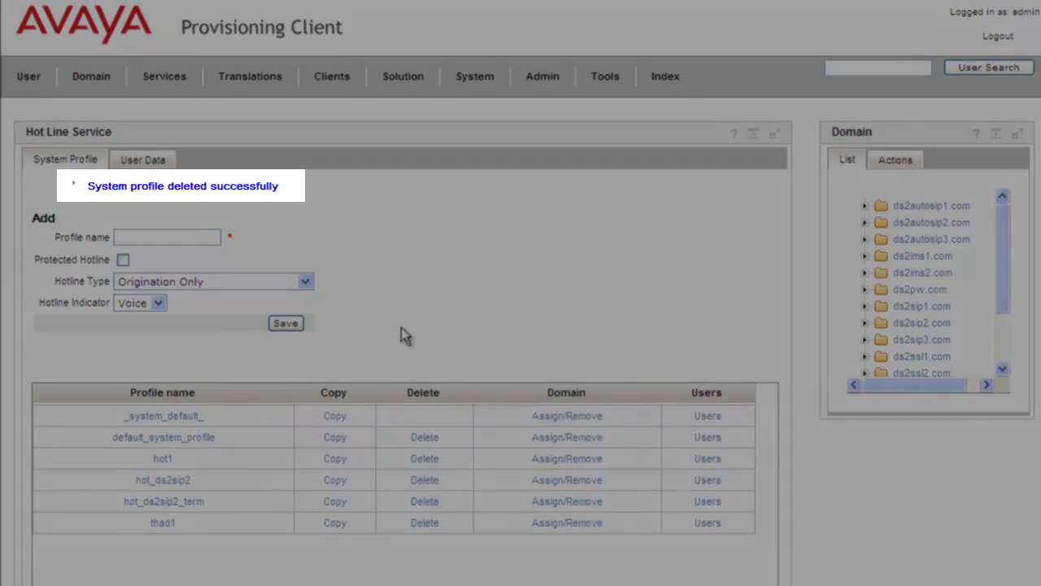